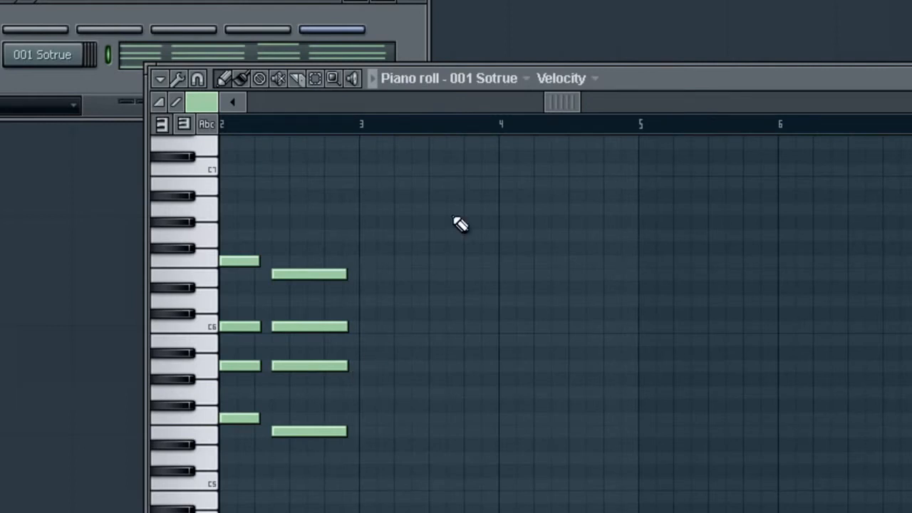
# Step: Play back the Sotrue chord pattern, and open the notes of the Pattern 3 clip on Track 3 in the piano roll
pyautogui.moveTo(558, 114); pyautogui.dragTo(242, 120)
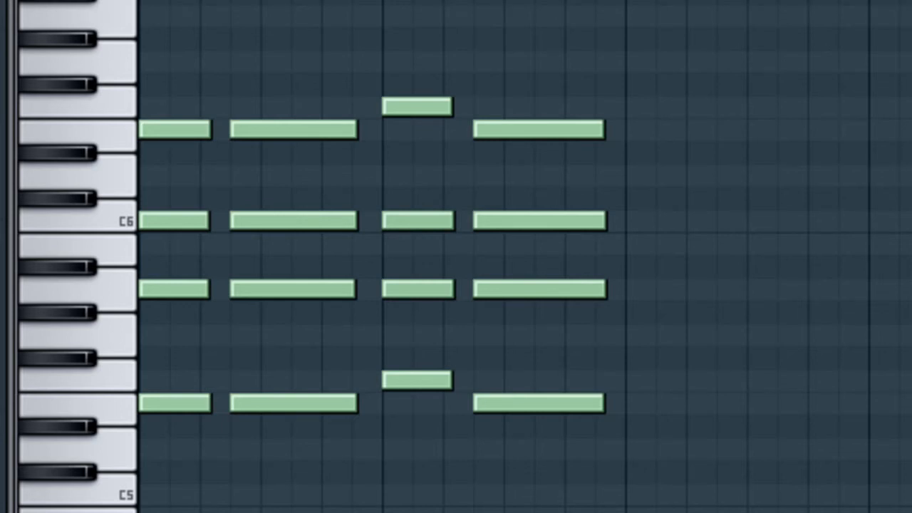
pyautogui.press('space')
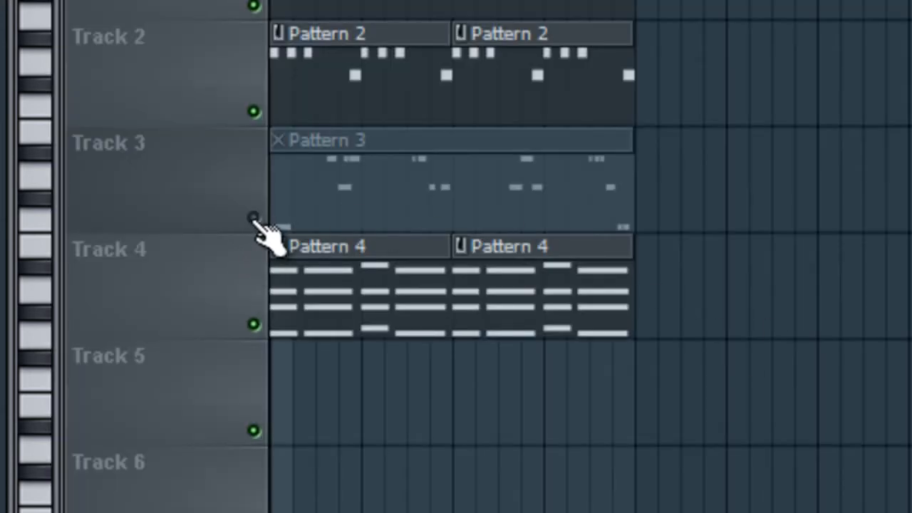
pyautogui.doubleClick(324, 203)
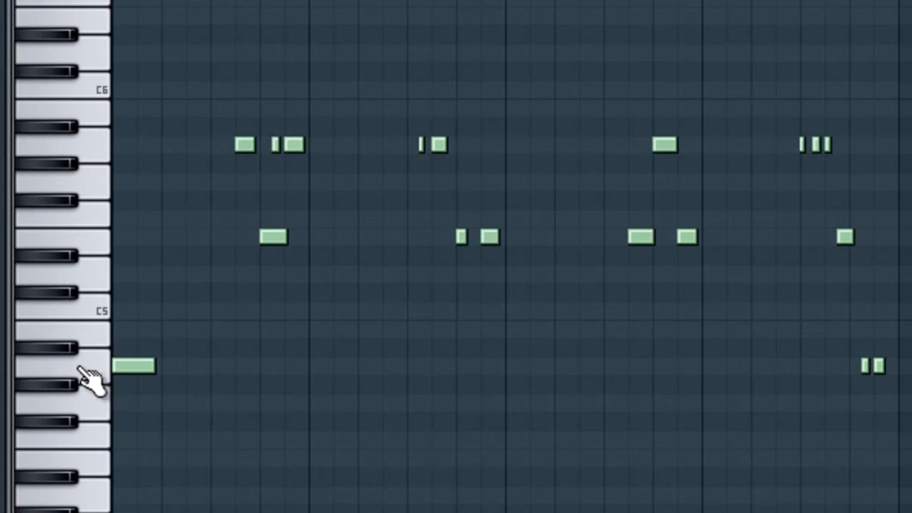
# Step: Open the sample settings of the Low 808 channel, audition its waveform, and close the settings
pyautogui.click(3, 7)
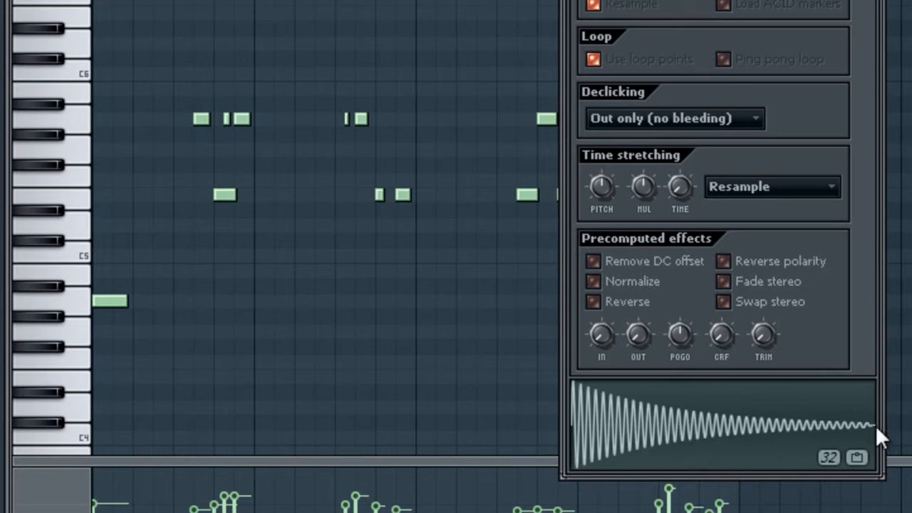
pyautogui.click(643, 435)
pyautogui.click(645, 438)
pyautogui.press('Escape')
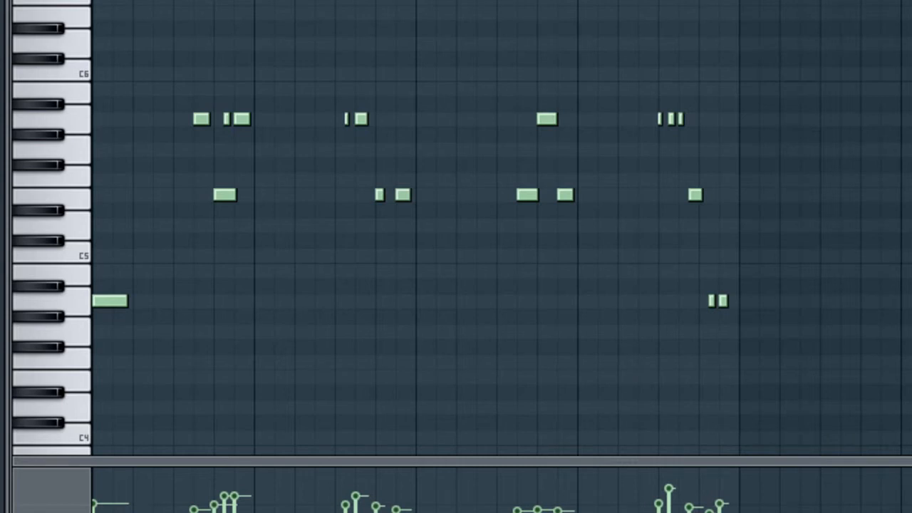
# Step: Audition the A4, E5 and A5 keys used by the Low 808 notes, and play the pattern
pyautogui.click(80, 311)
pyautogui.click(79, 207)
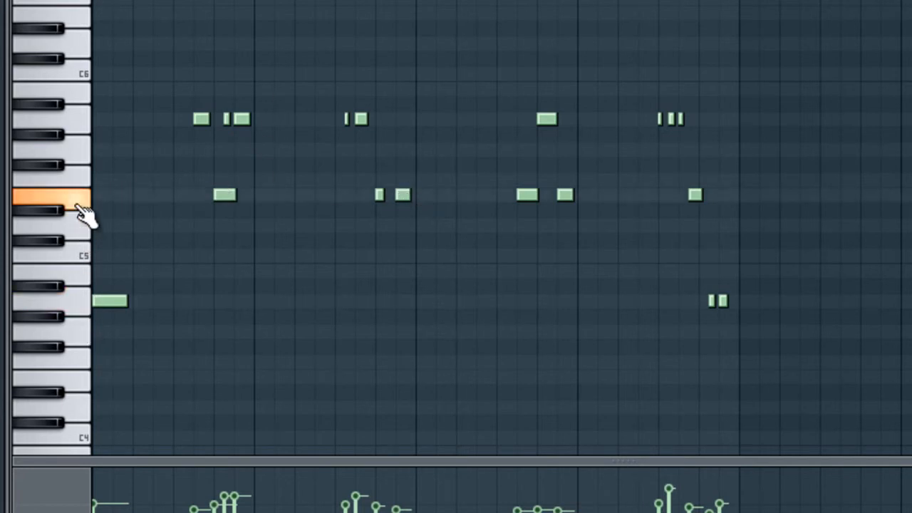
pyautogui.click(83, 135)
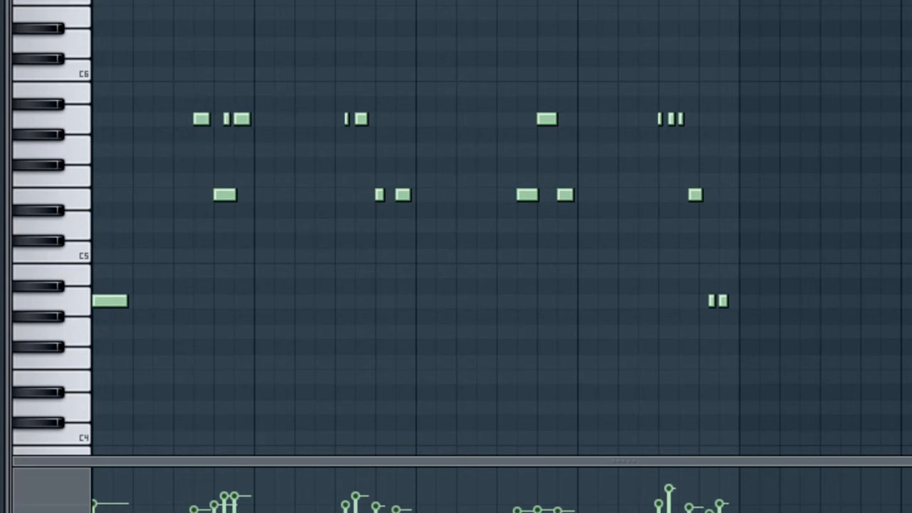
pyautogui.press('space')
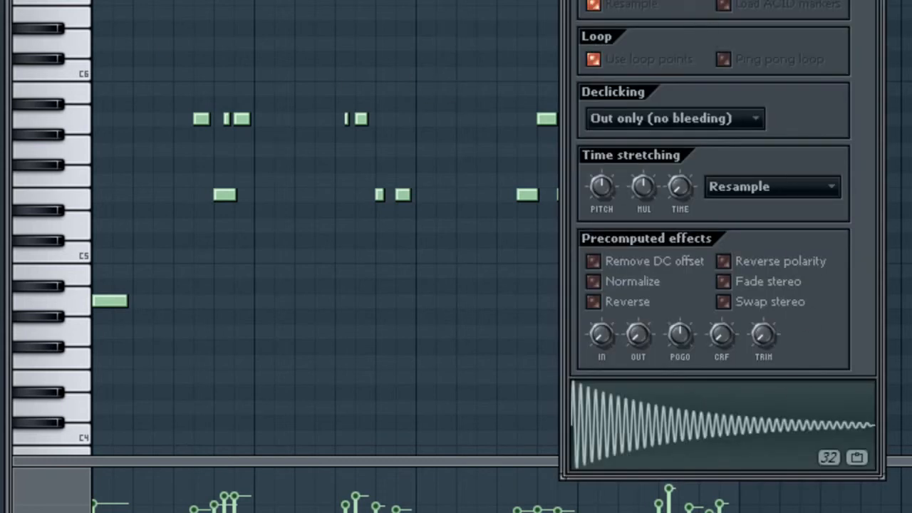
# Step: Open an empty Edison editor alongside the Low 808 sample settings and narrow its window to uncover the sample waveform
pyautogui.moveTo(713, 18); pyautogui.dragTo(730, 0)
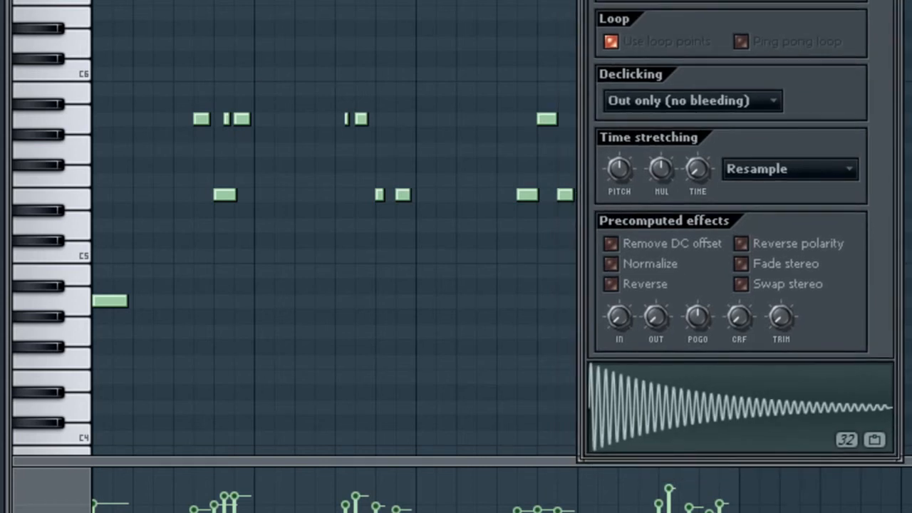
pyautogui.hotkey('ctrl', 'e')
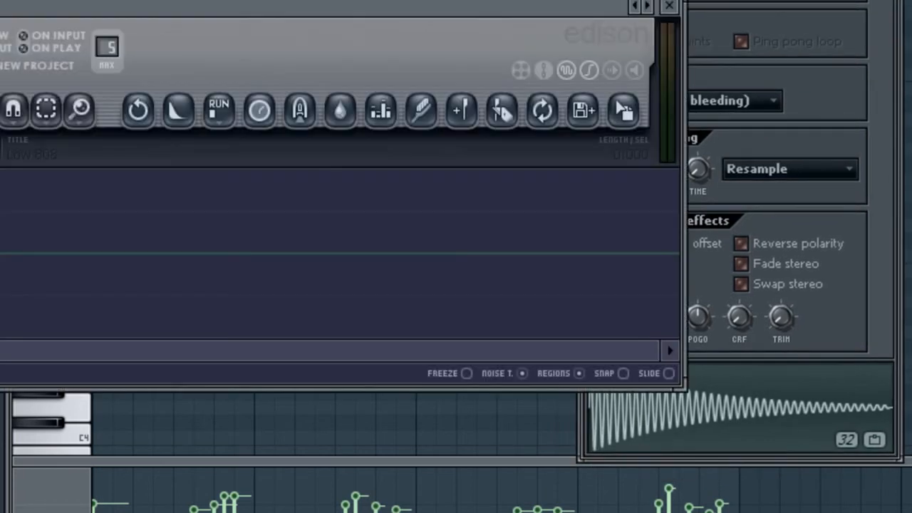
pyautogui.rightClick(741, 402)
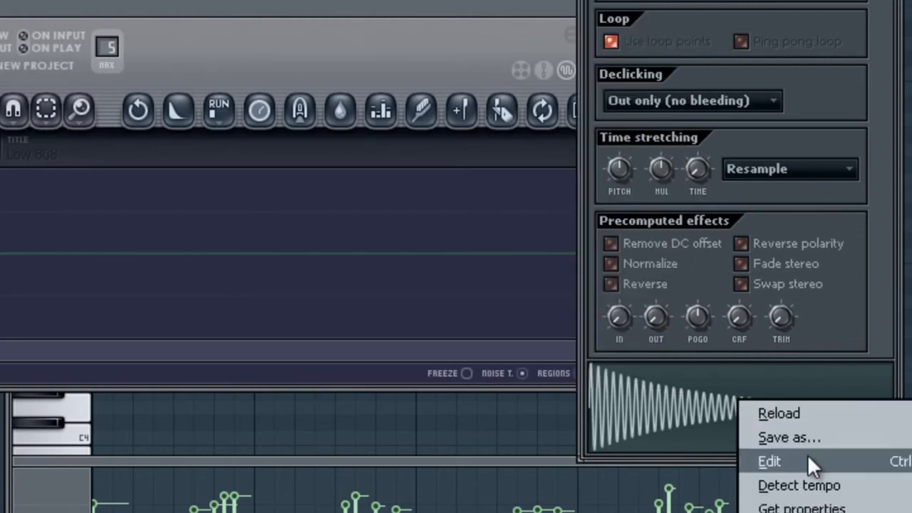
pyautogui.click(403, 3)
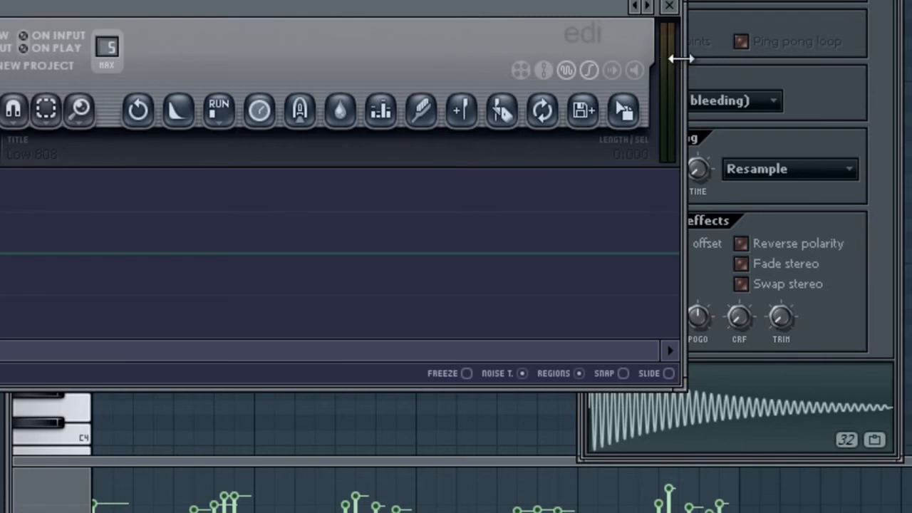
pyautogui.moveTo(680, 59); pyautogui.dragTo(568, 62)
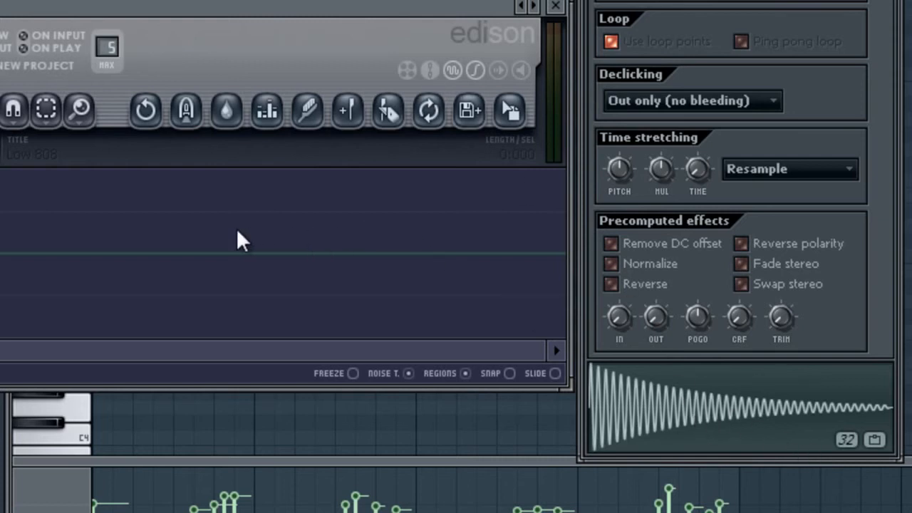
# Step: Load the Low 808 sample from its channel settings into Edison and detect its pitch regions
pyautogui.click(648, 421)
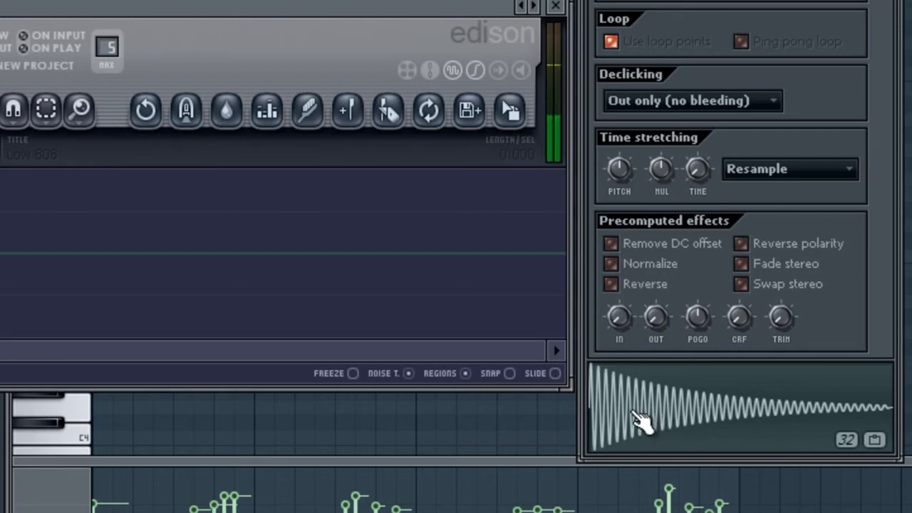
pyautogui.moveTo(637, 421); pyautogui.dragTo(136, 292)
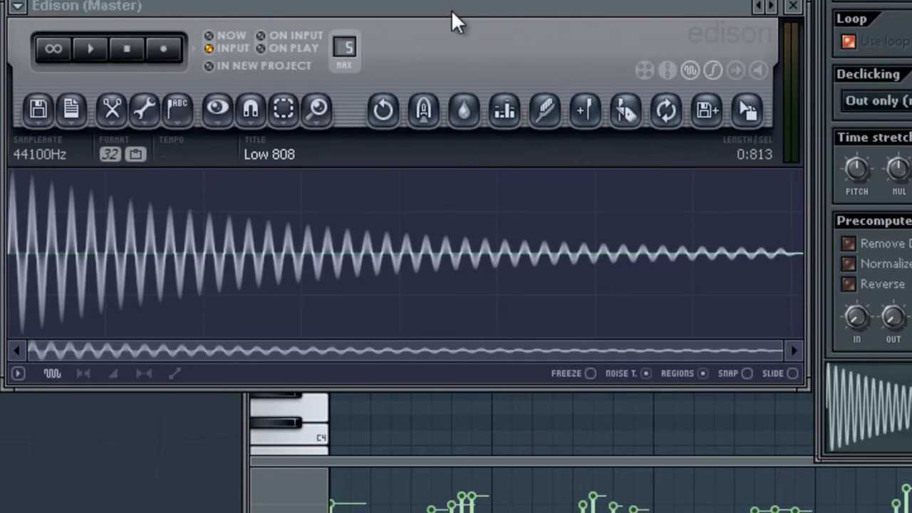
pyautogui.click(178, 115)
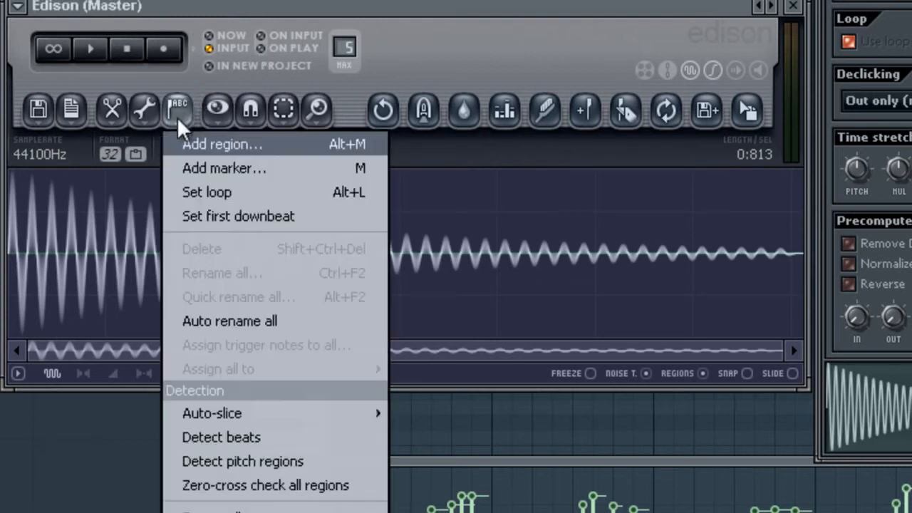
pyautogui.click(253, 459)
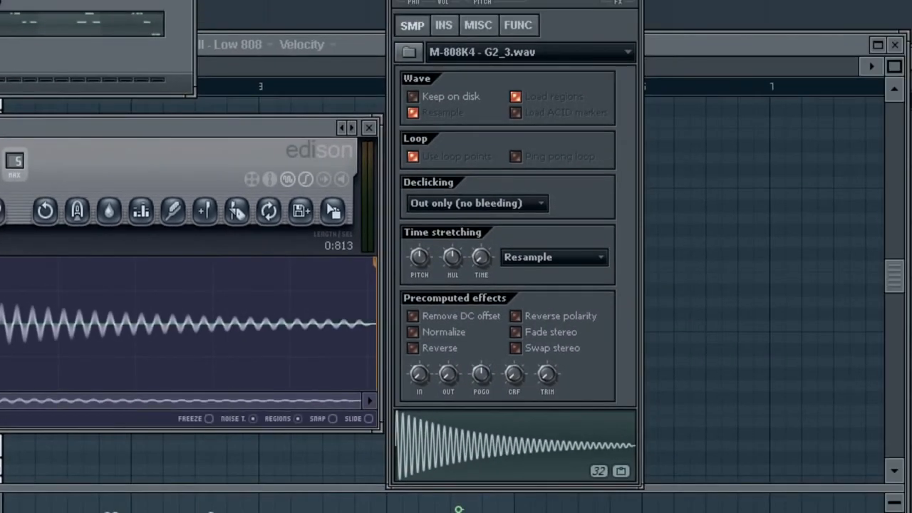
# Step: Set the Low 808 channel's root note to G4, and audition the G4 and C5 keys
pyautogui.click(484, 27)
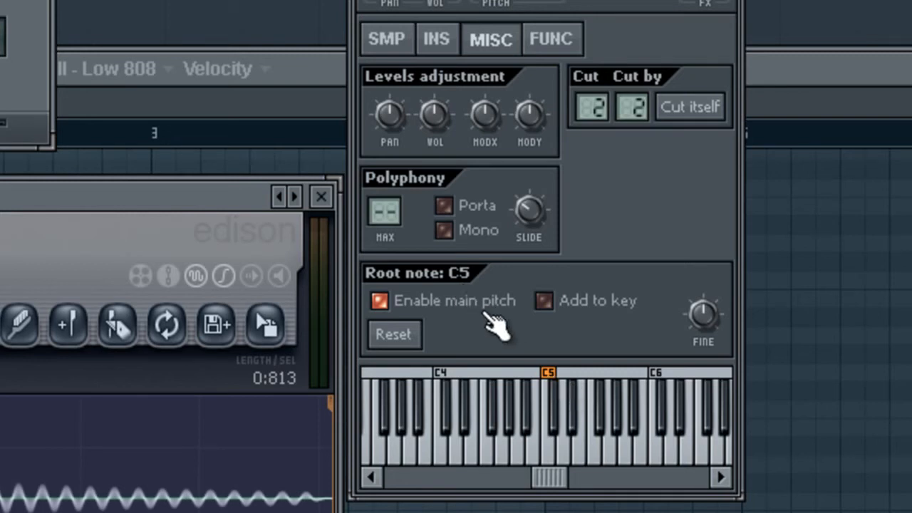
pyautogui.rightClick(510, 456)
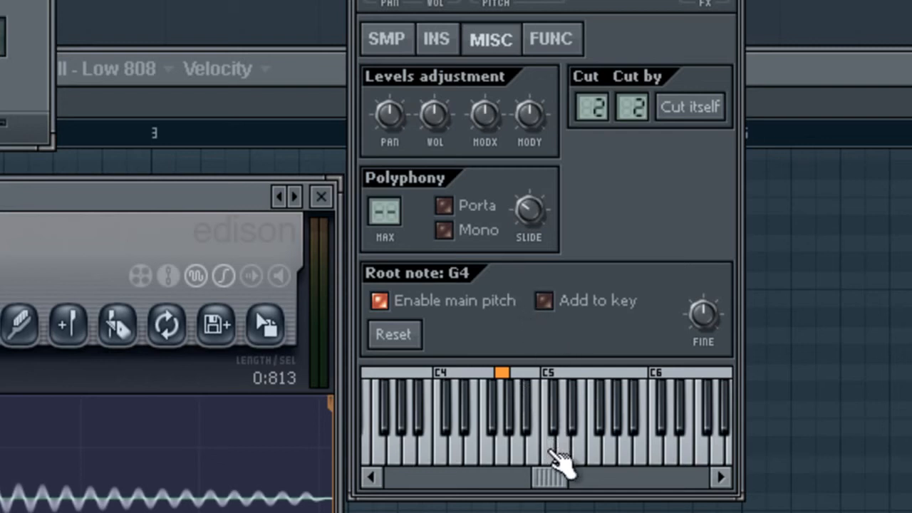
pyautogui.click(504, 456)
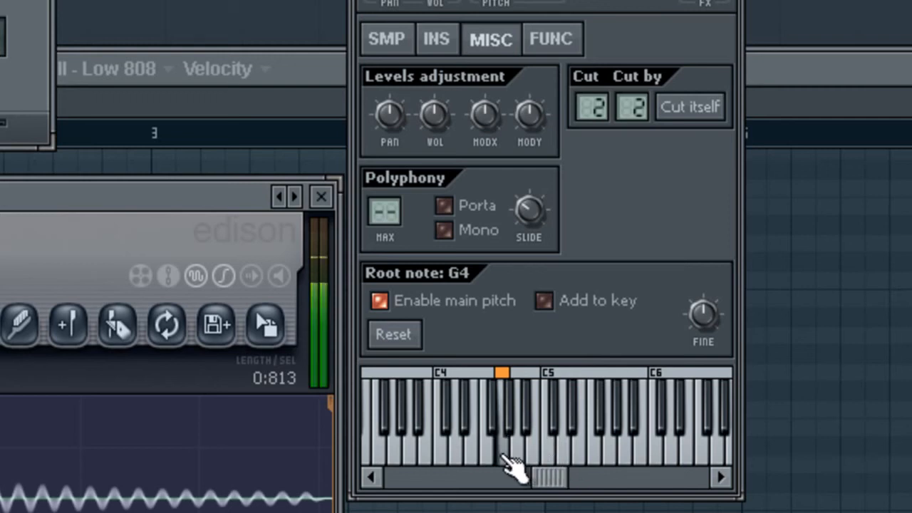
pyautogui.click(552, 456)
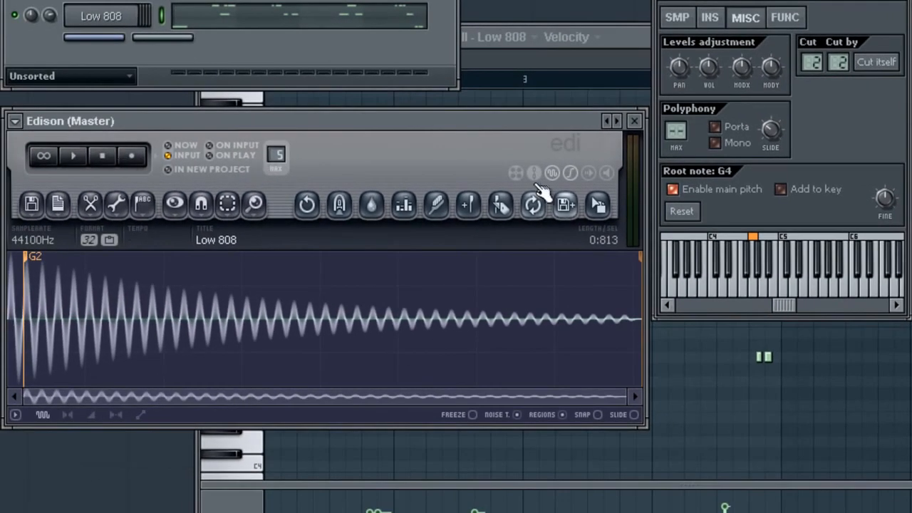
# Step: Clear all the audio from the Edison editor
pyautogui.click(133, 158)
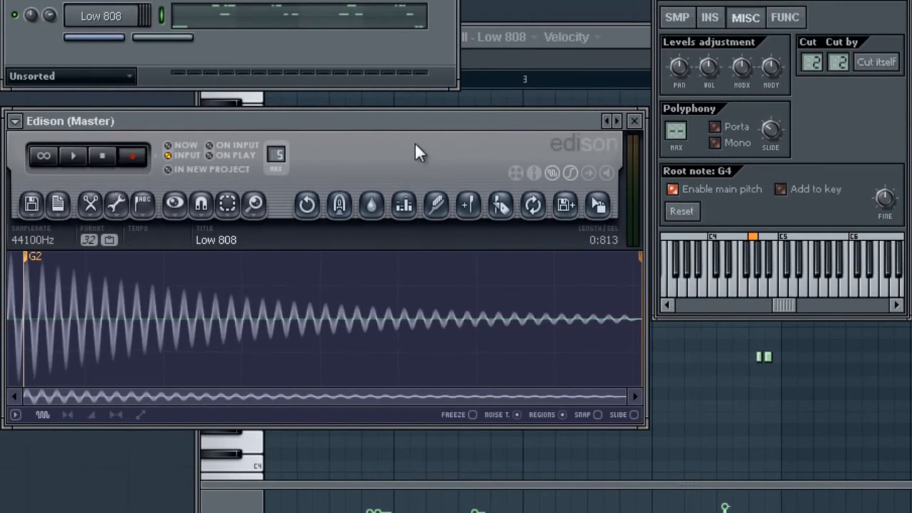
pyautogui.hotkey('ctrl', 'a')
pyautogui.press('Delete')
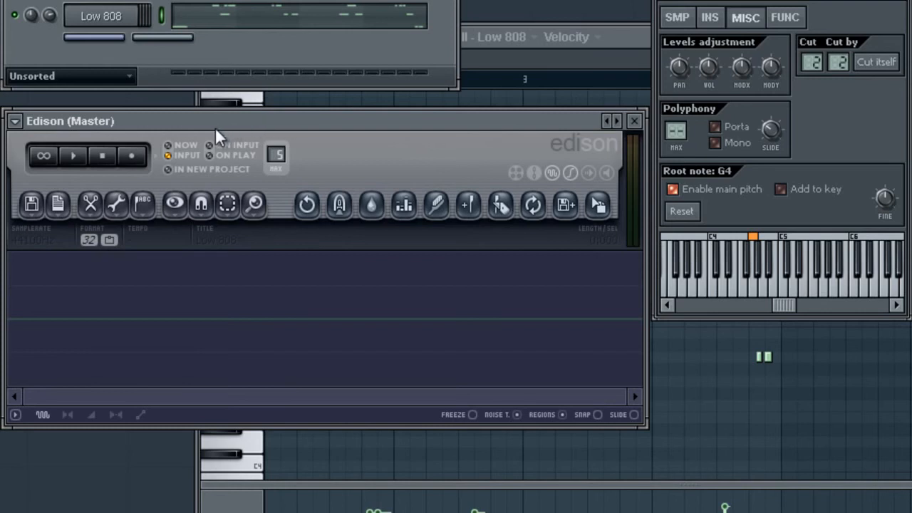
# Step: Record the Low 808 channel in Edison while playing A4, C5 and E5 one after another
pyautogui.click(135, 159)
pyautogui.click(770, 298)
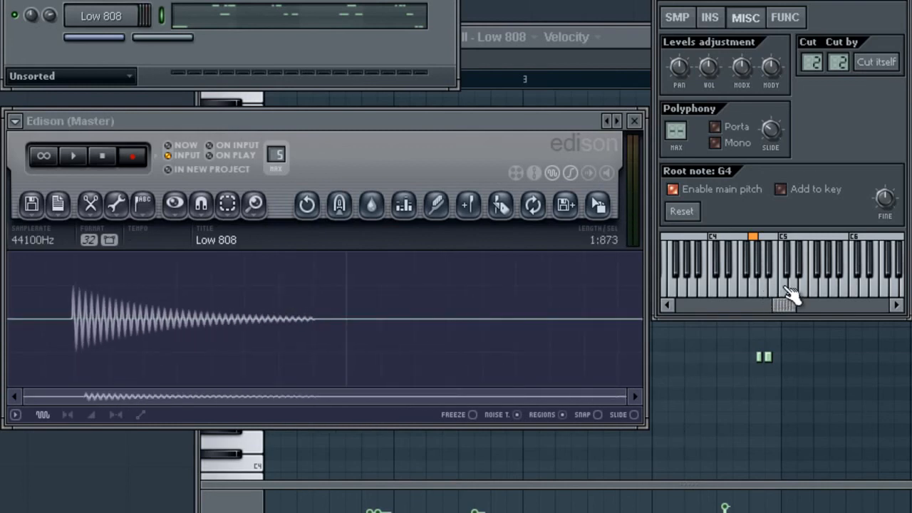
pyautogui.click(791, 293)
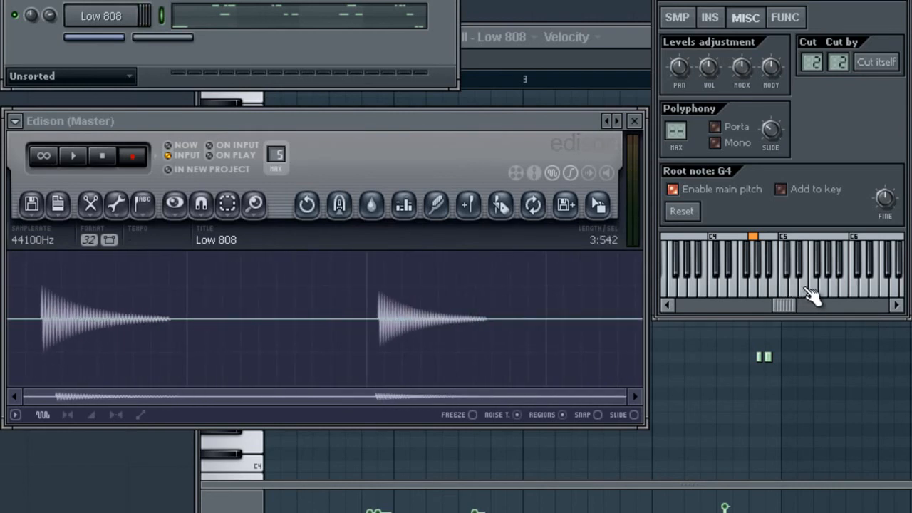
pyautogui.click(811, 295)
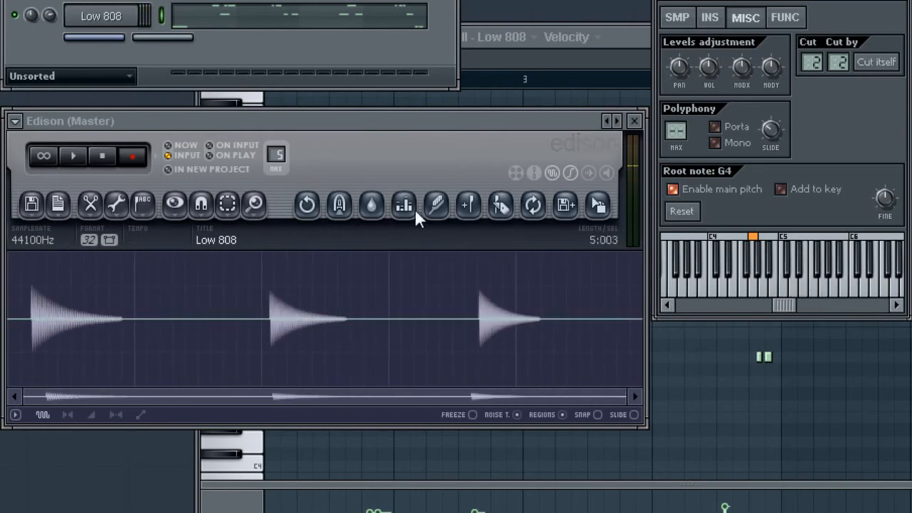
pyautogui.click(103, 156)
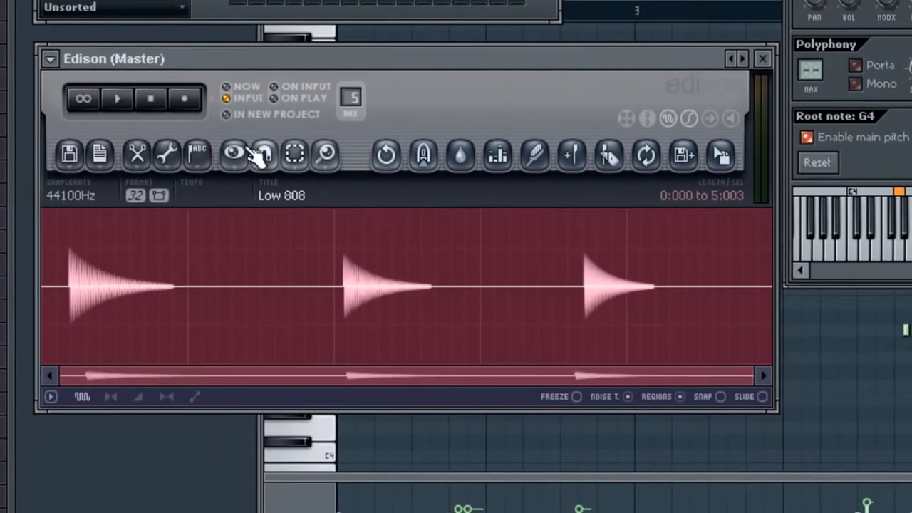
# Step: Detect the pitch regions of the three recorded 808 notes, and close Edison
pyautogui.click(198, 152)
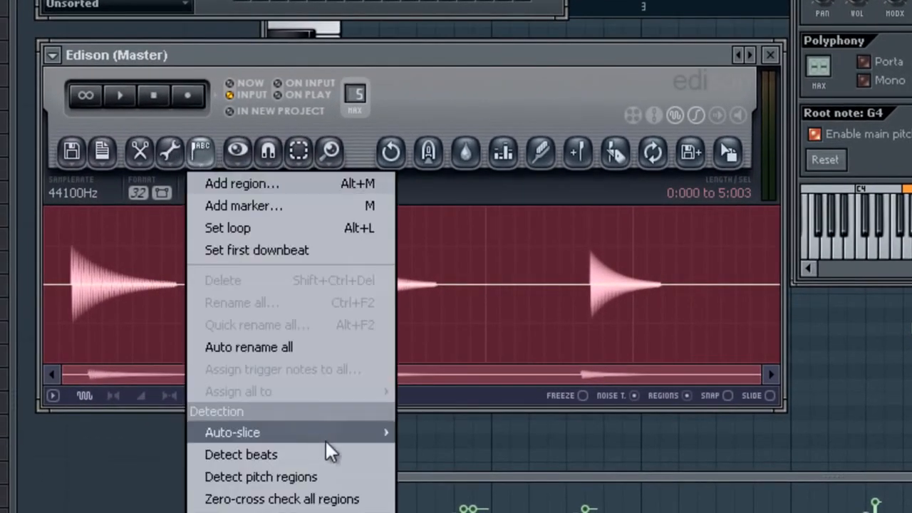
pyautogui.click(335, 477)
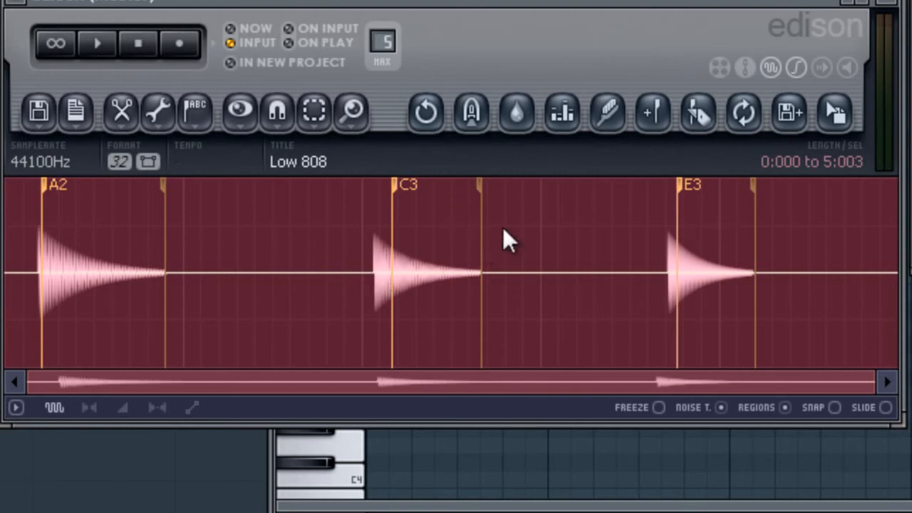
pyautogui.click(894, 4)
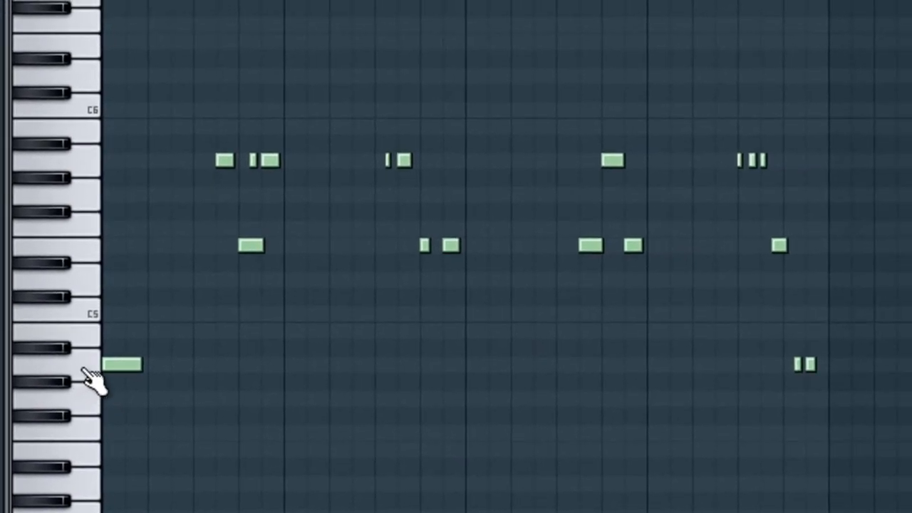
# Step: Audition the A4, A5 and E5 keys of the retuned Low 808 in the piano roll
pyautogui.click(84, 368)
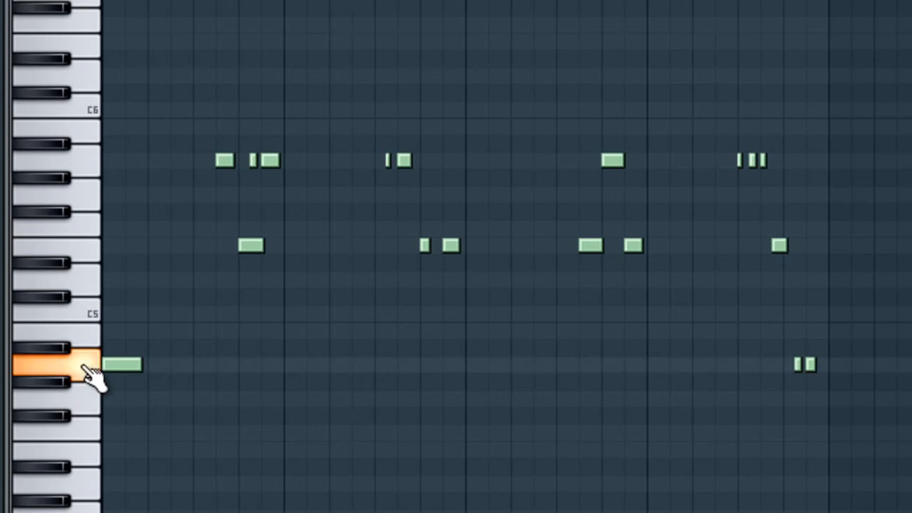
pyautogui.click(87, 165)
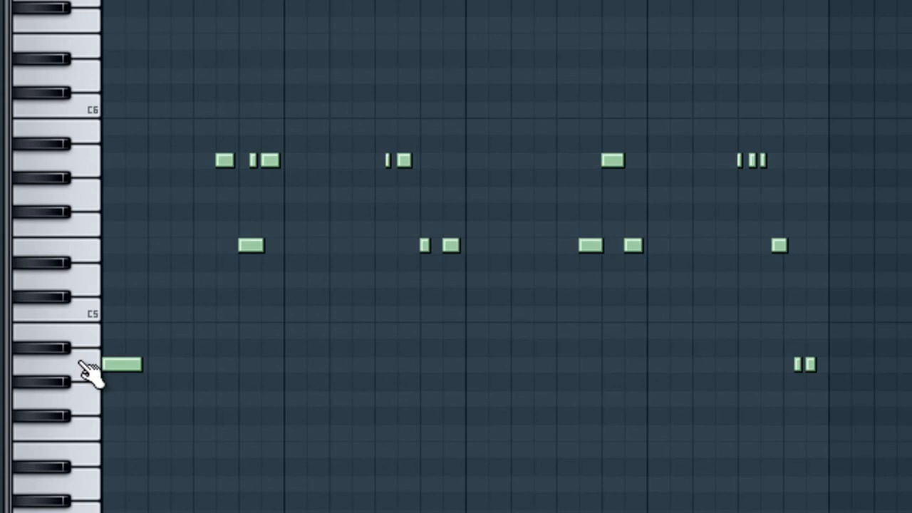
pyautogui.click(85, 249)
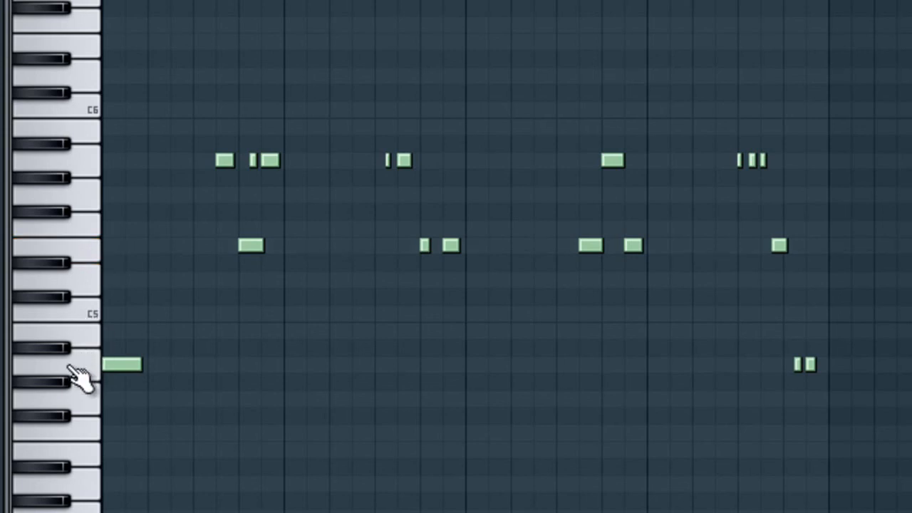